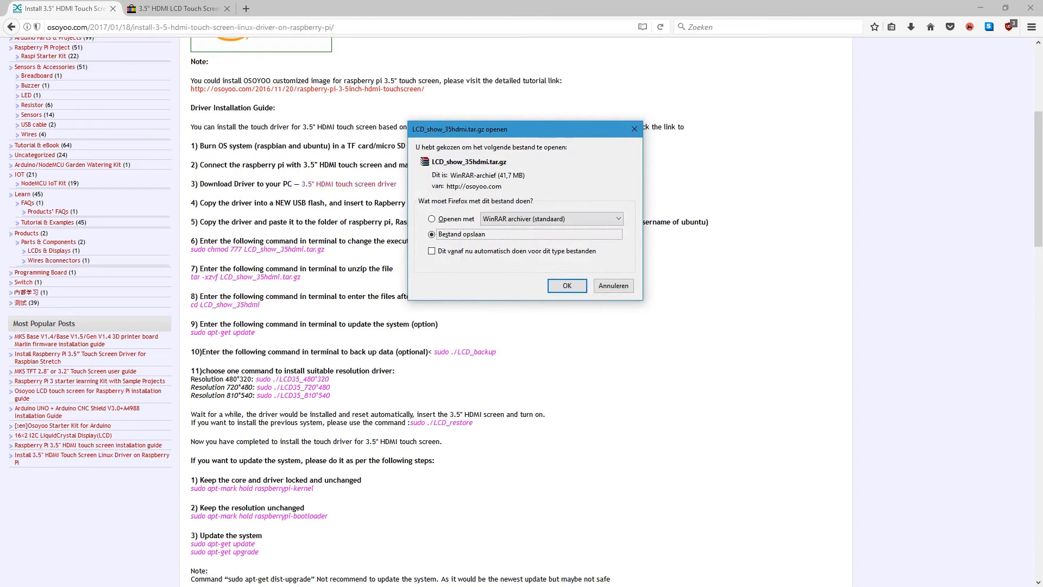
# Dismiss the LCD_show_35hdmi.tar.gz download prompt, leaving the installation guide visible.
pyautogui.click(635, 129)
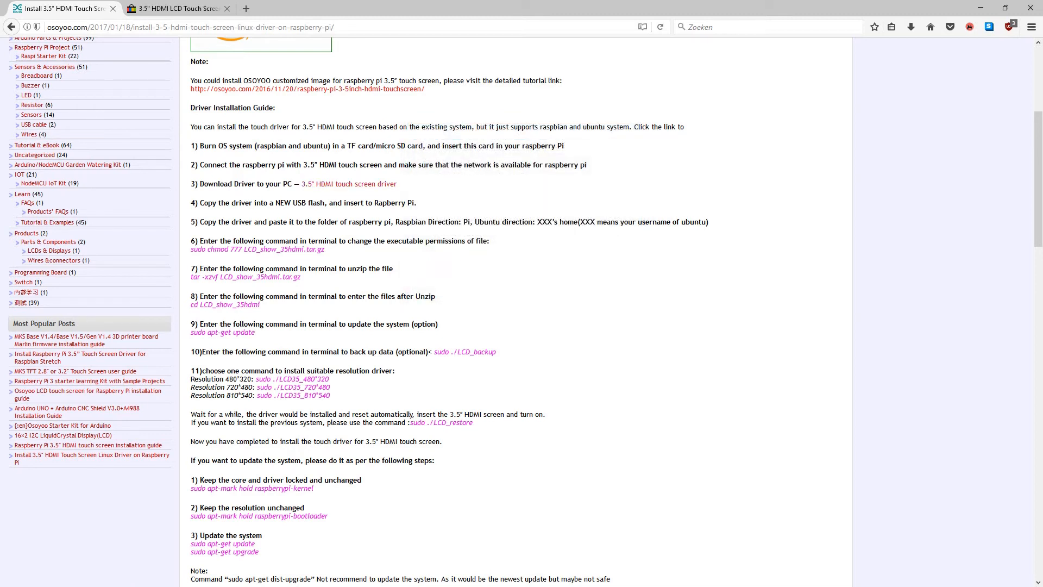
pyautogui.scroll(-2, 522, 310)
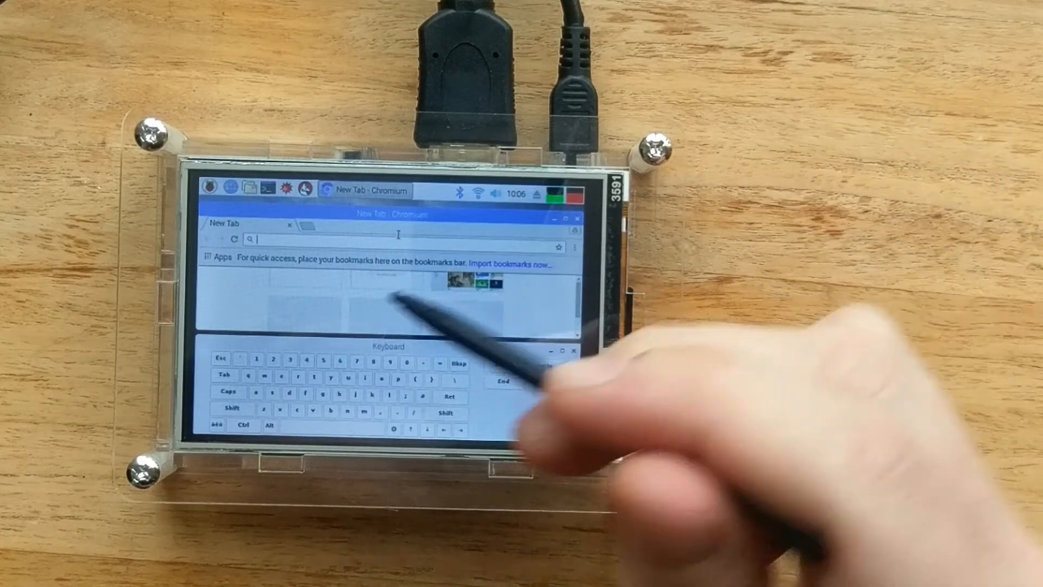
# Enter 192.168.2.9 in the address bar via the on-screen keyboard and load it.
pyautogui.click(257, 359)
pyautogui.write('19')
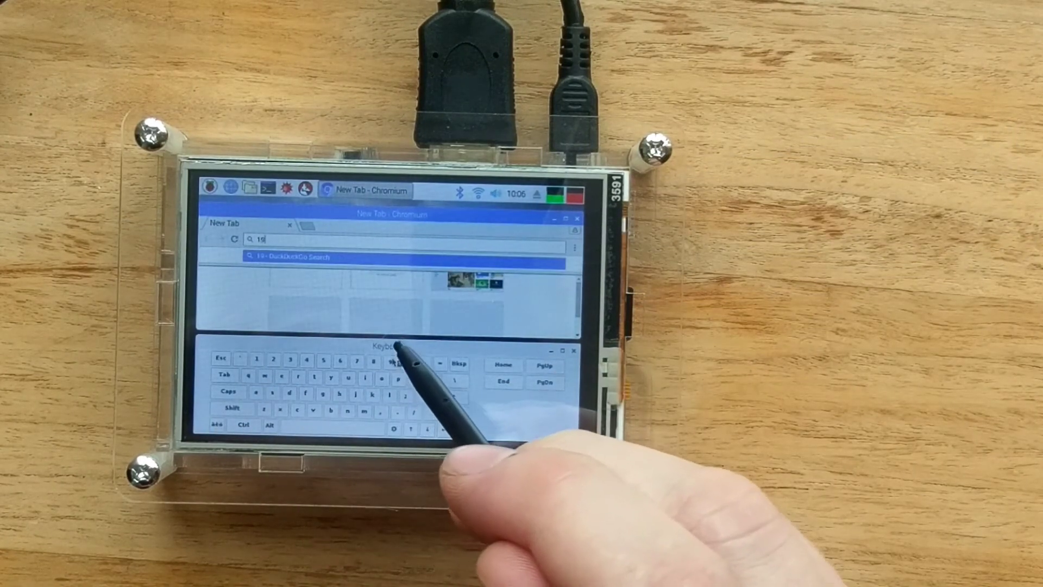
pyautogui.click(407, 361)
pyautogui.click(273, 359)
pyautogui.write('2')
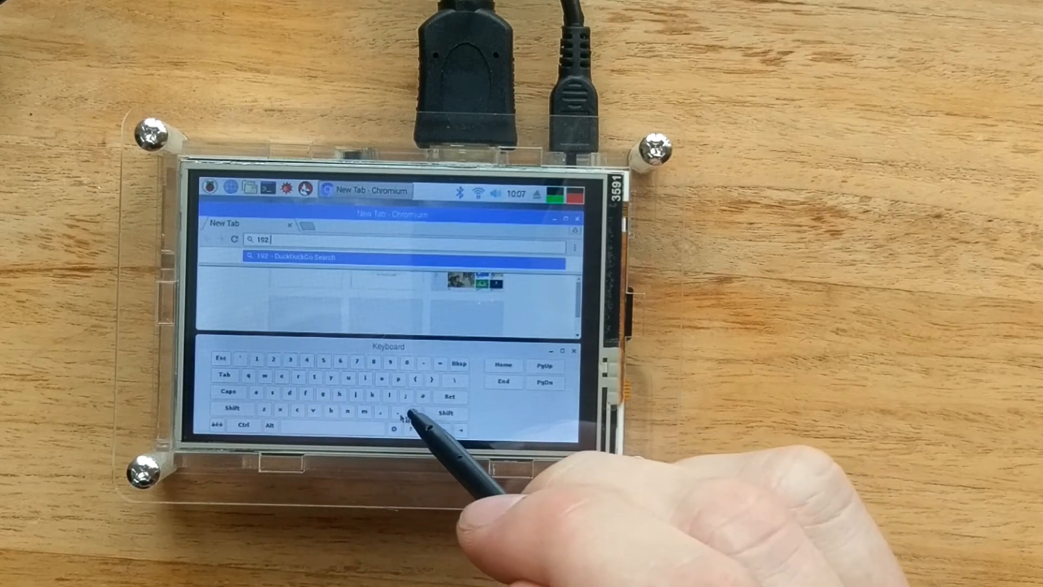
pyautogui.click(381, 411)
pyautogui.write('.1')
pyautogui.click(256, 360)
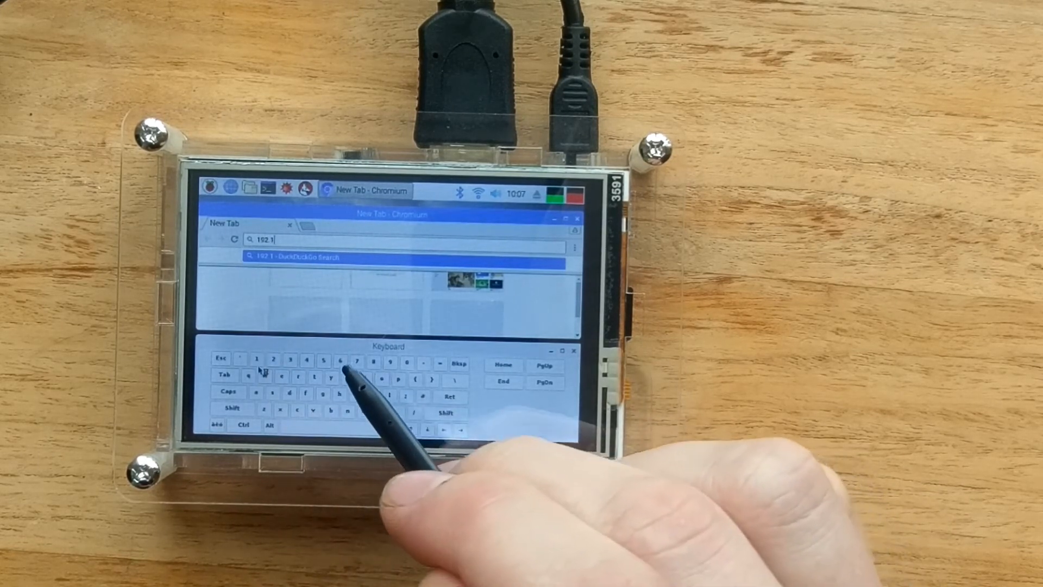
pyautogui.click(341, 361)
pyautogui.write('68')
pyautogui.click(374, 361)
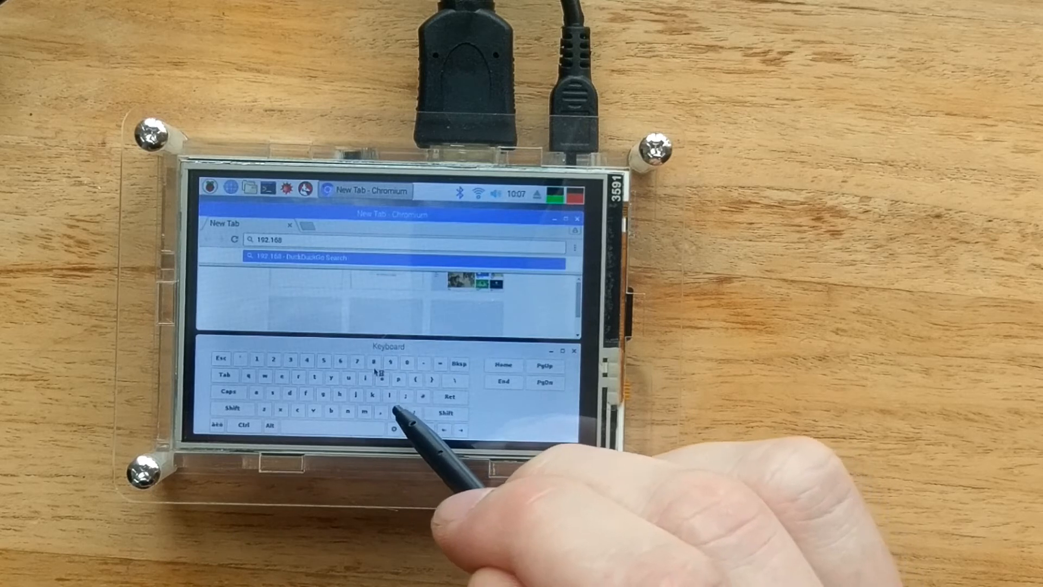
pyautogui.click(381, 411)
pyautogui.click(273, 359)
pyautogui.write('.2')
pyautogui.click(381, 410)
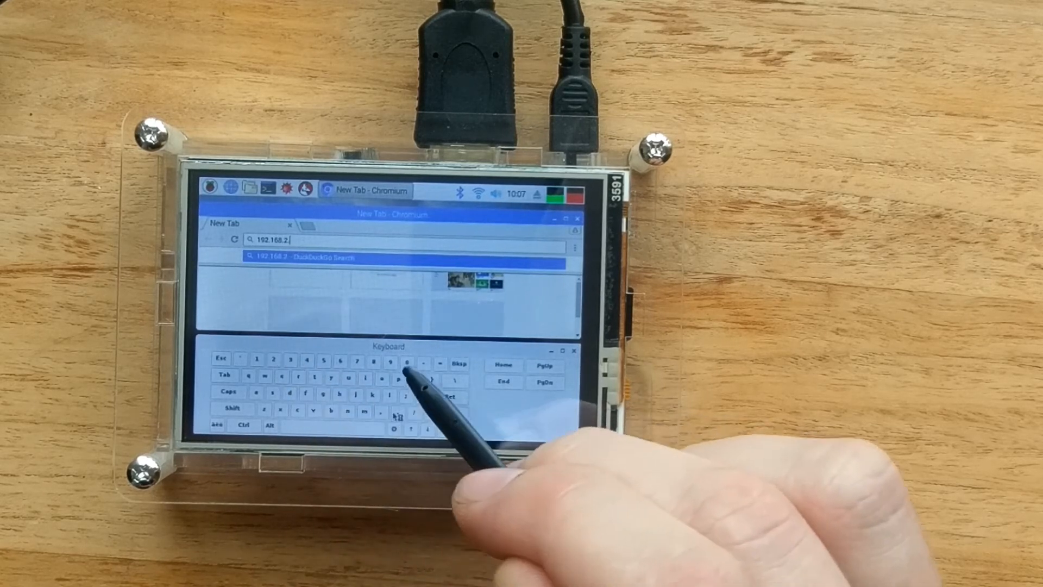
pyautogui.click(391, 361)
pyautogui.click(451, 398)
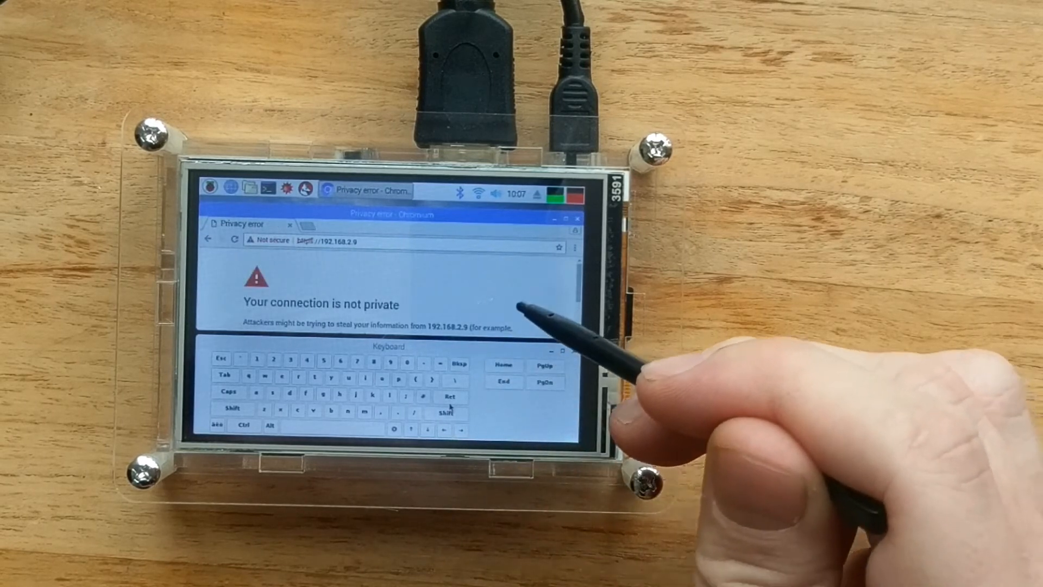
pyautogui.scroll(-3, 521, 301)
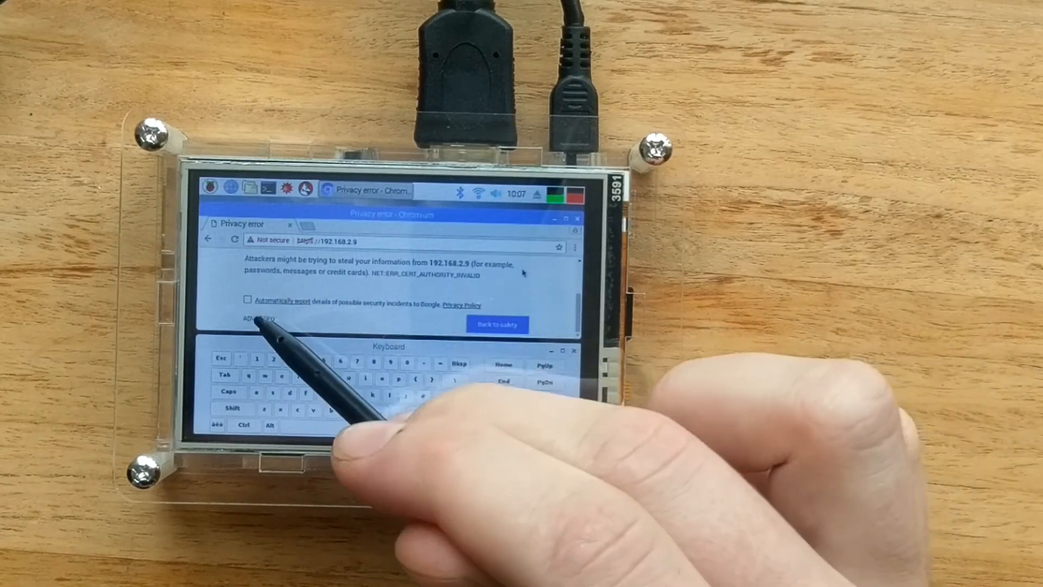
# Use Advanced to proceed to 192.168.2.9 (unsafe) despite the certificate warning.
pyautogui.click(260, 319)
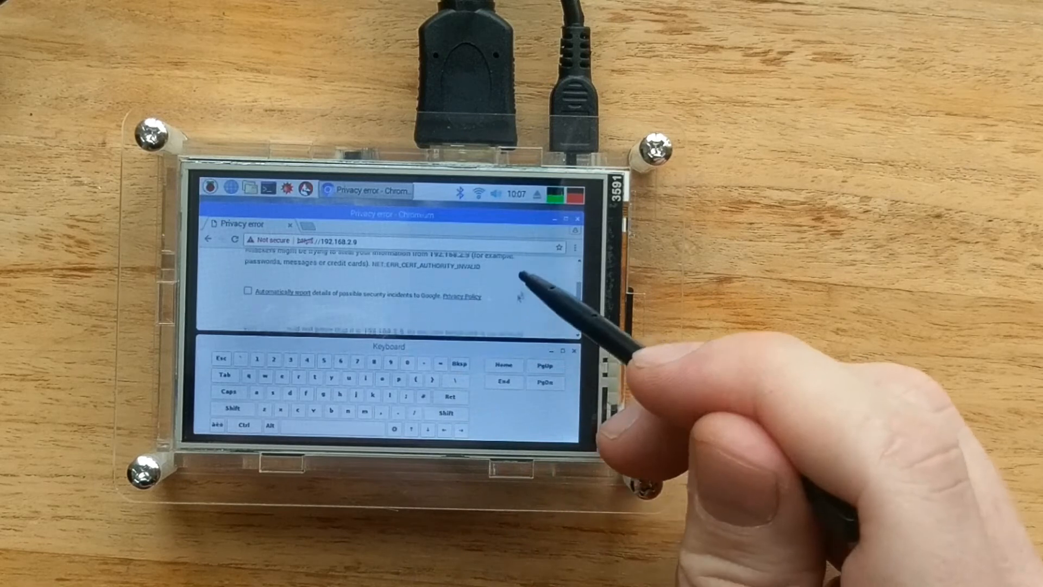
pyautogui.scroll(-3, 505, 286)
pyautogui.click(326, 270)
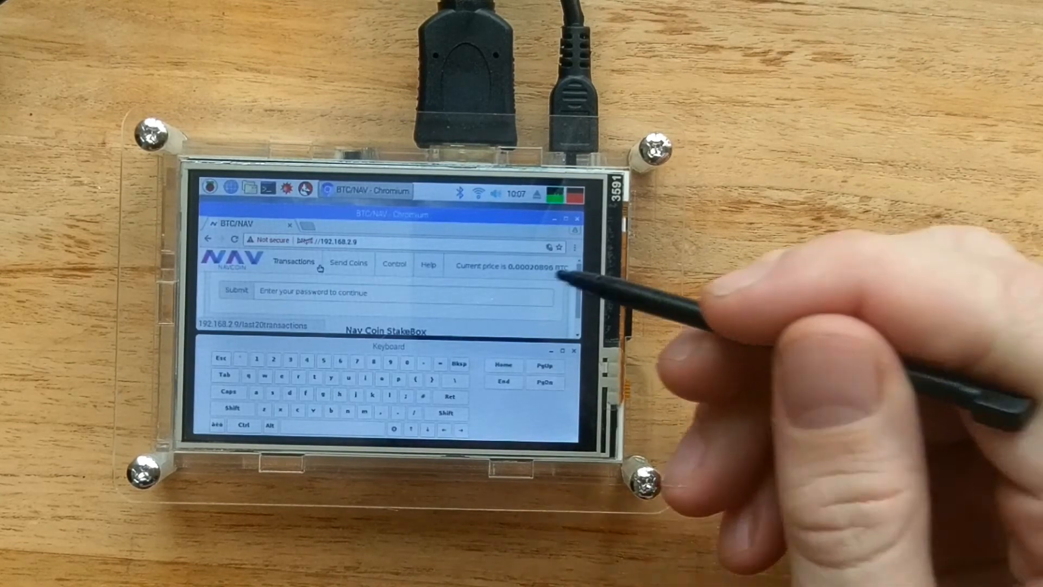
# Enter the wallet password and log in to the StakeBox dashboard.
pyautogui.click(500, 296)
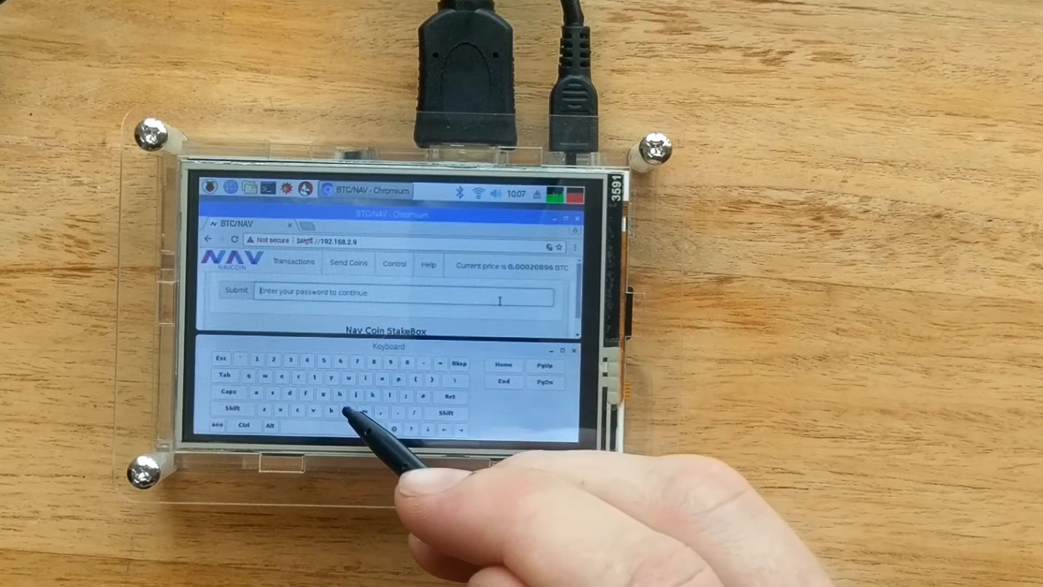
pyautogui.click(257, 395)
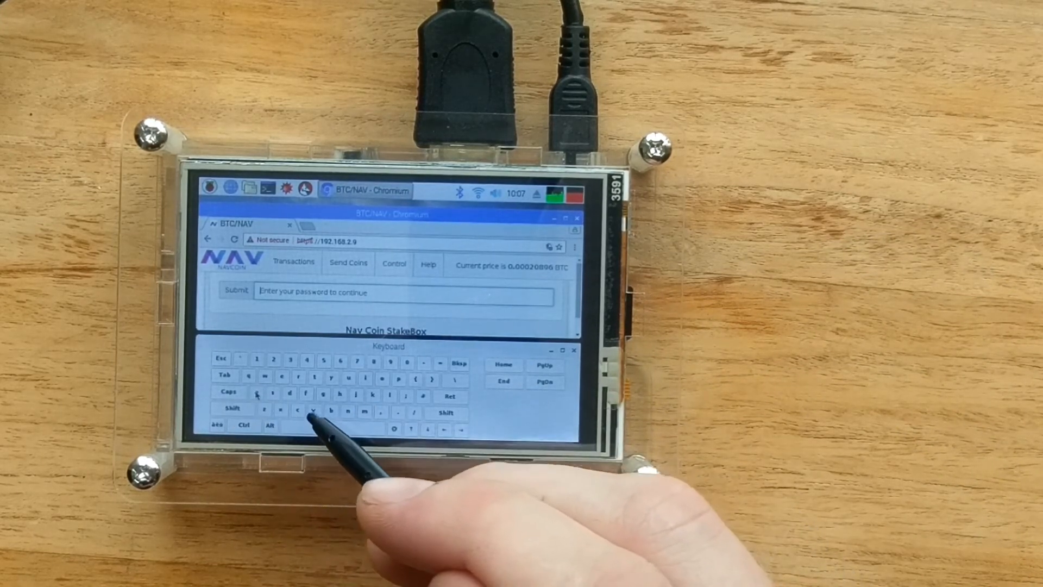
pyautogui.click(450, 396)
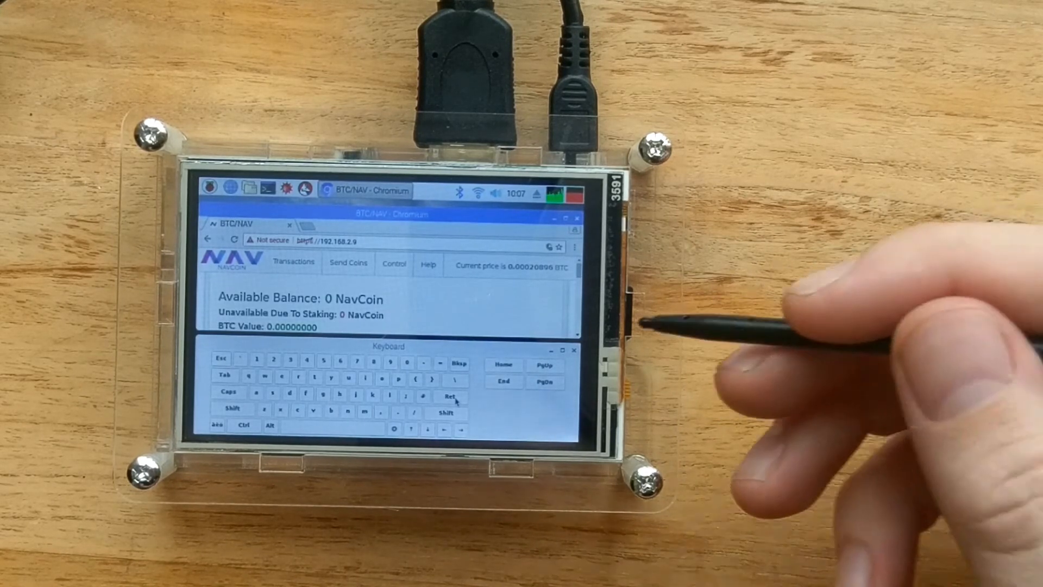
# Close the on-screen keyboard, maximize Chromium and swipe through balance, QR code, stake report and notes.
pyautogui.click(571, 349)
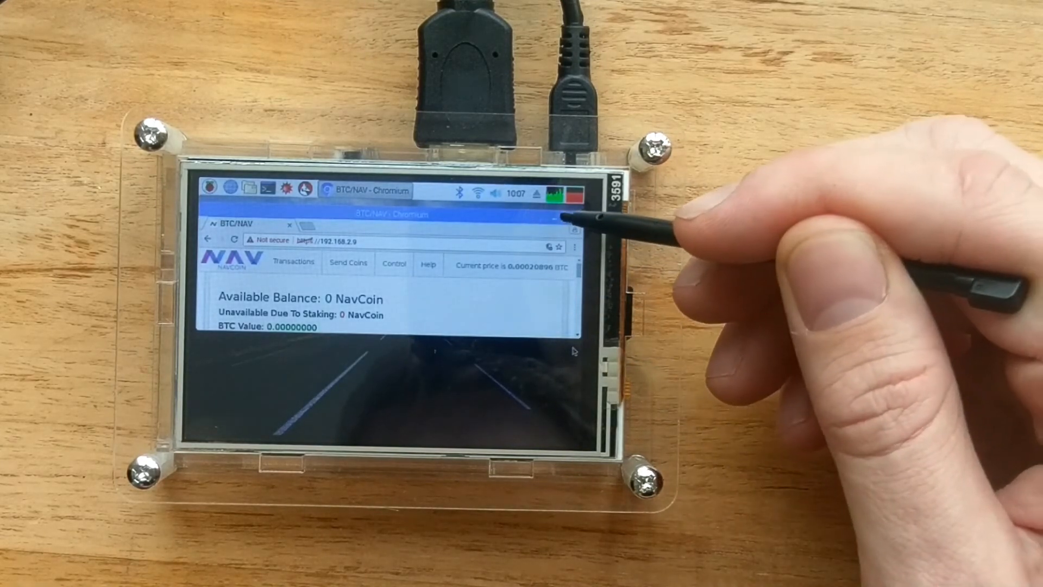
pyautogui.click(575, 217)
pyautogui.moveTo(549, 407); pyautogui.dragTo(546, 311)
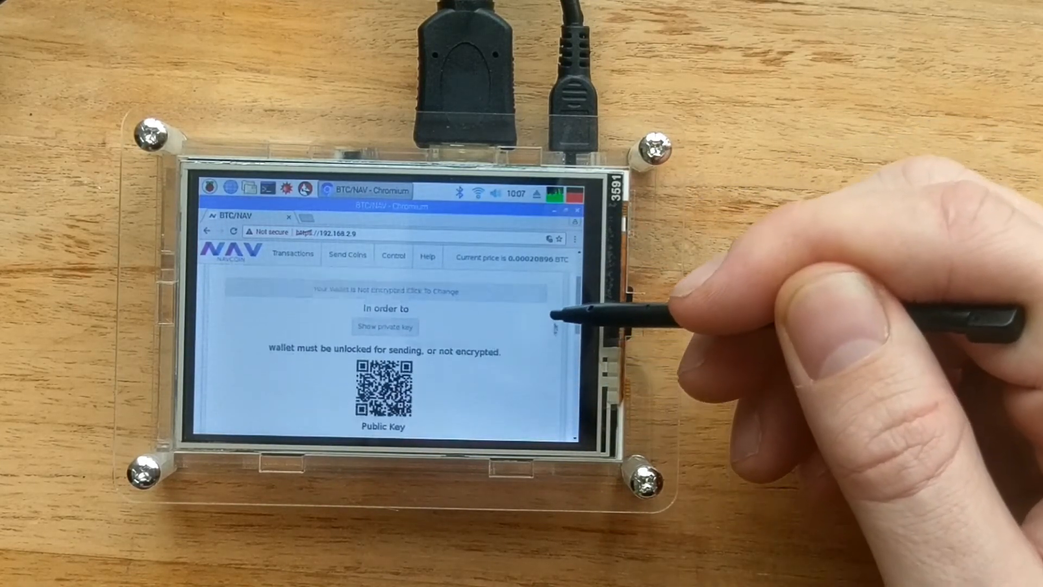
pyautogui.moveTo(555, 391); pyautogui.dragTo(534, 294)
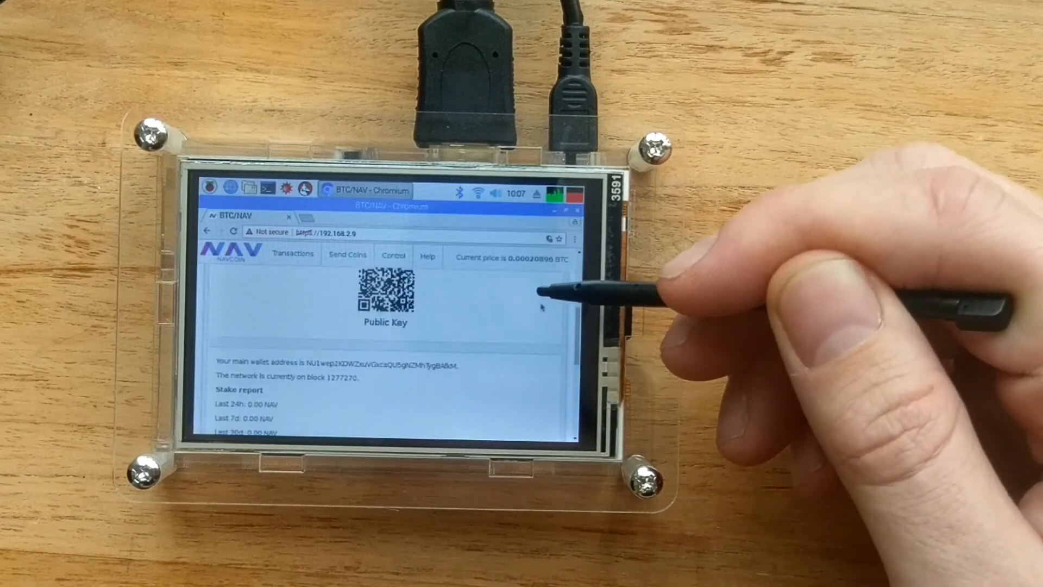
pyautogui.moveTo(538, 366); pyautogui.dragTo(530, 304)
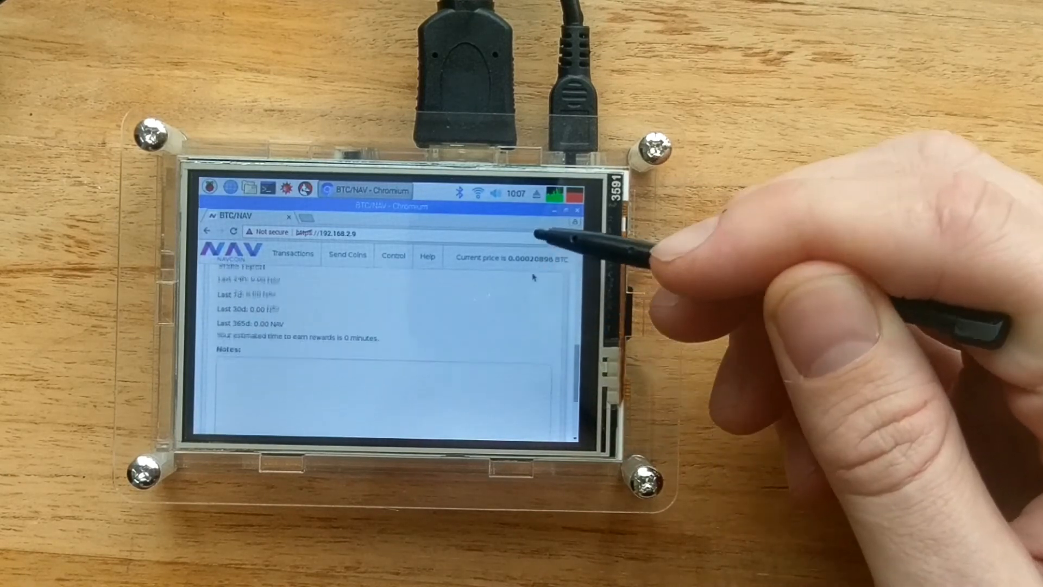
pyautogui.moveTo(539, 358); pyautogui.dragTo(535, 293)
pyautogui.moveTo(538, 351)
pyautogui.mouseDown()
pyautogui.moveTo(532, 285)
pyautogui.moveTo(546, 392)
pyautogui.mouseUp()
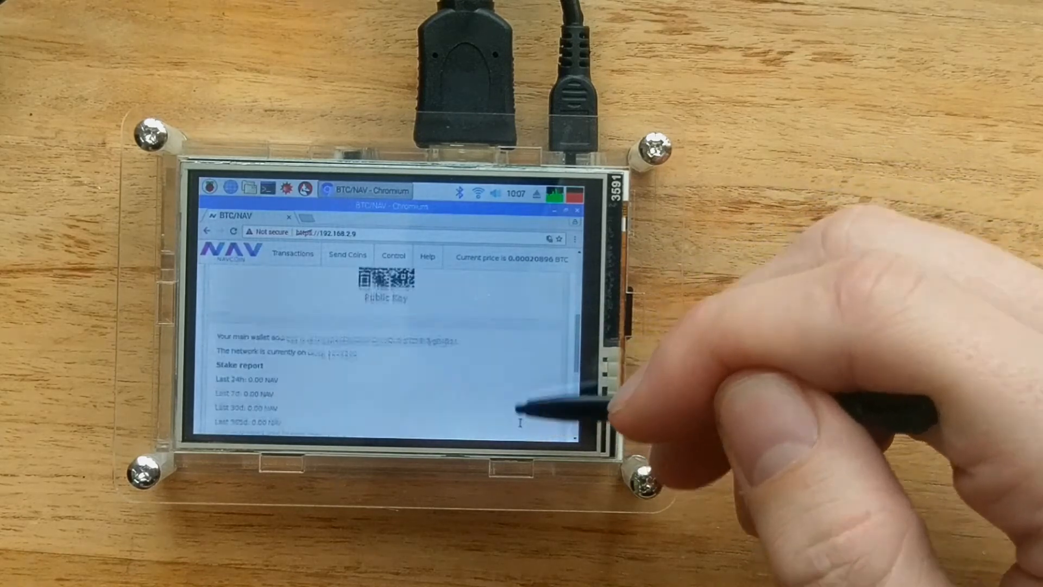
pyautogui.moveTo(542, 309); pyautogui.dragTo(550, 383)
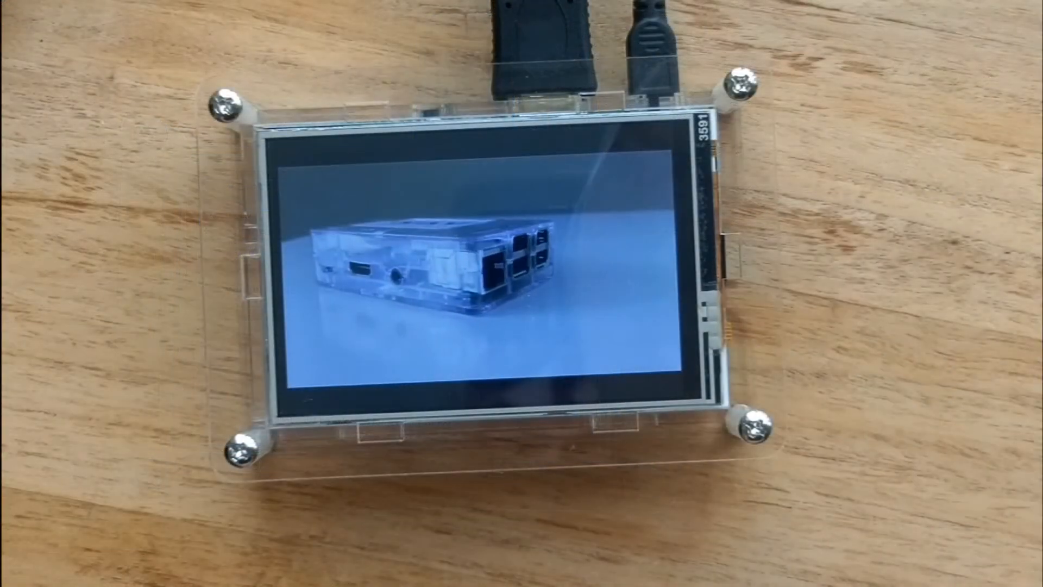